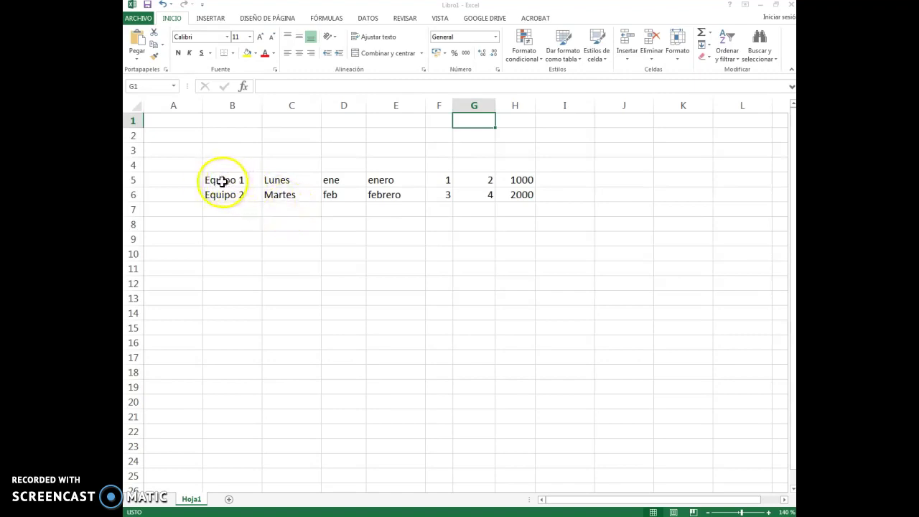
Fill B5:B19 with Equipo 1 to Equipo 15 and C5:C19 with weekdays starting at Lunes
drag(227, 180, 262, 399)
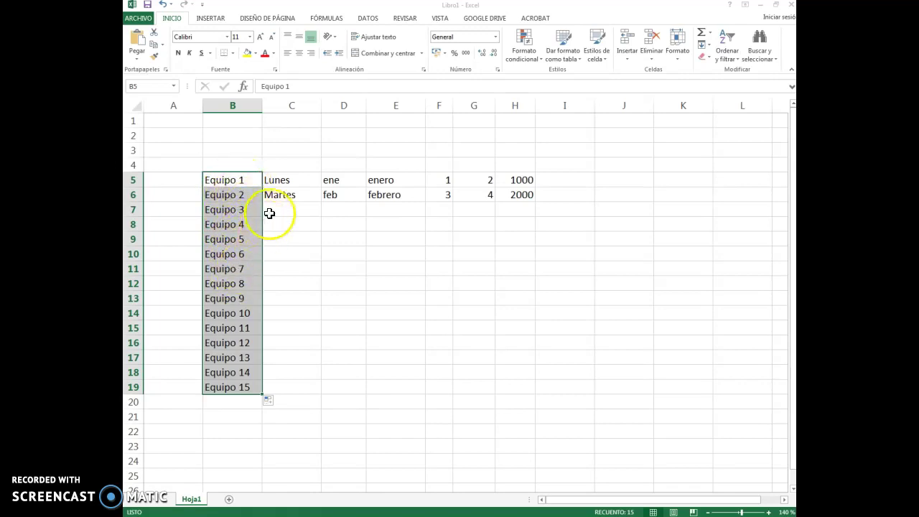
click(290, 179)
drag(290, 179, 290, 194)
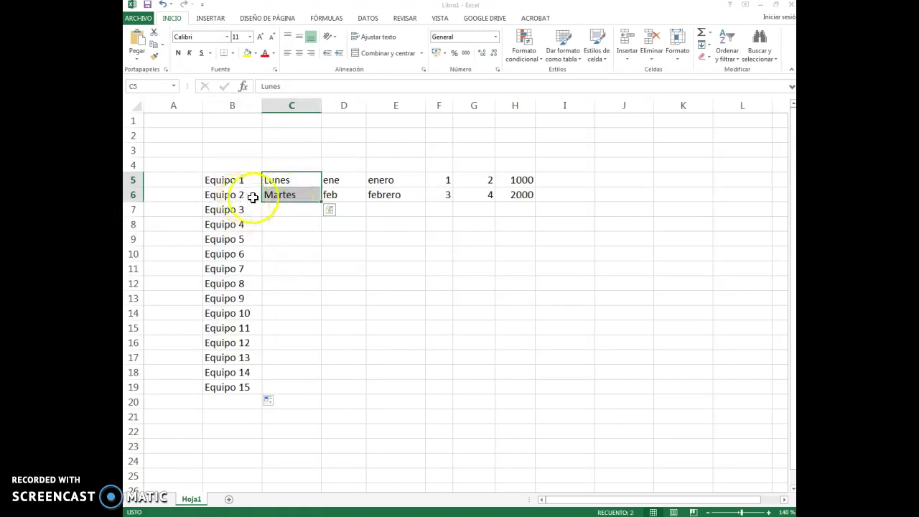
drag(320, 203, 324, 397)
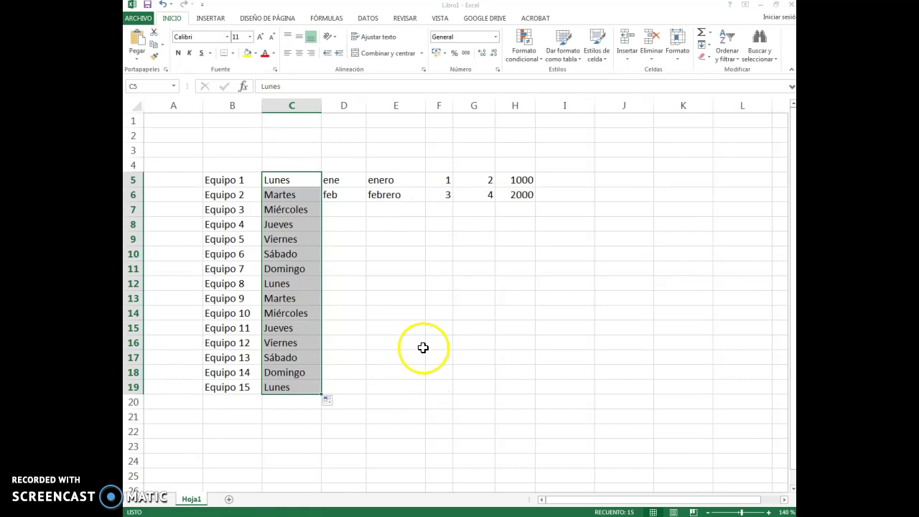
click(339, 180)
Fill columns D–H down with ene–jun., enero, febrero…, odd numbers to 35, evens to 30, and 1000–18000
drag(339, 180, 347, 440)
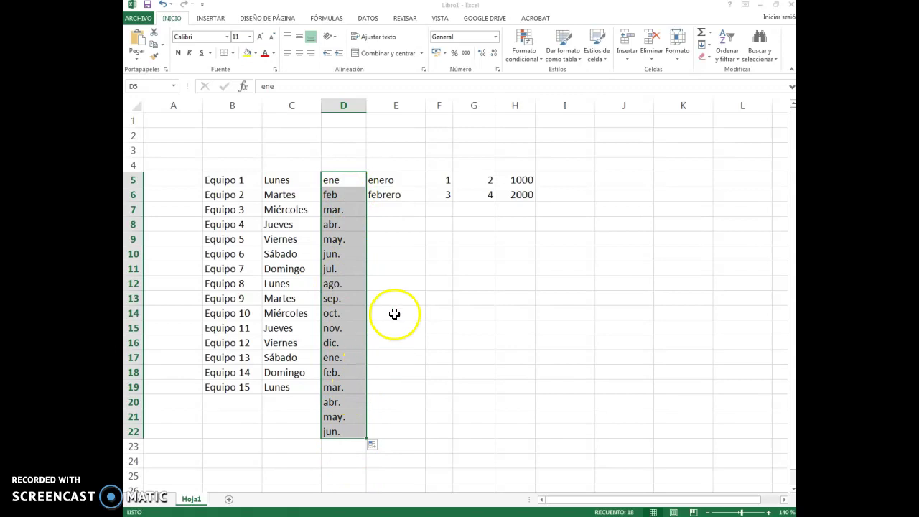
drag(402, 182, 396, 386)
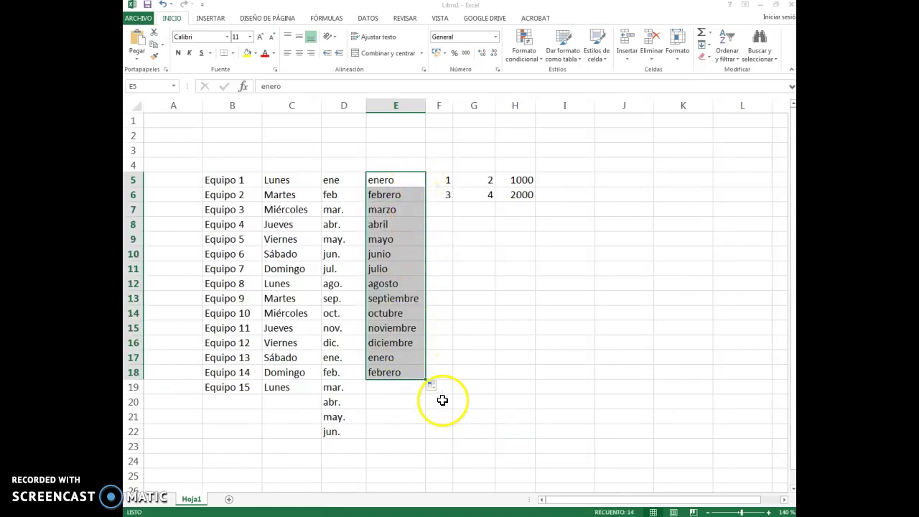
drag(447, 179, 439, 439)
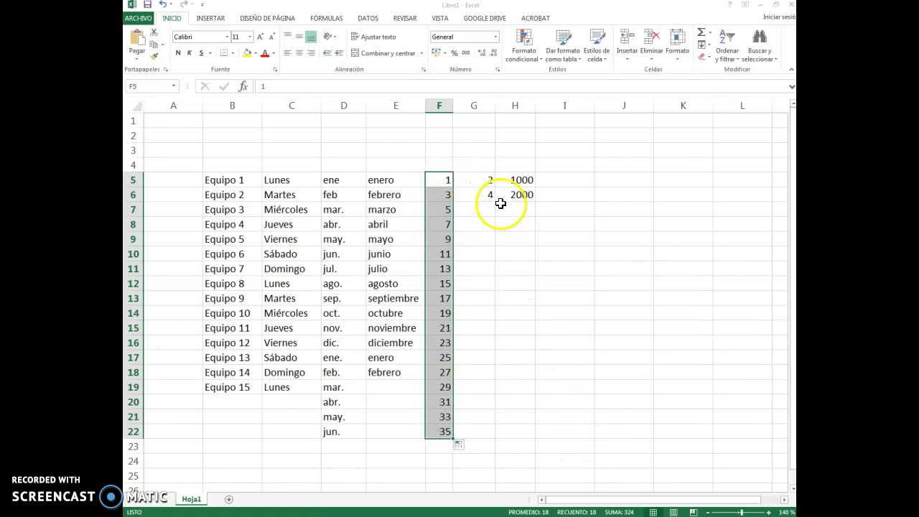
drag(486, 181, 481, 388)
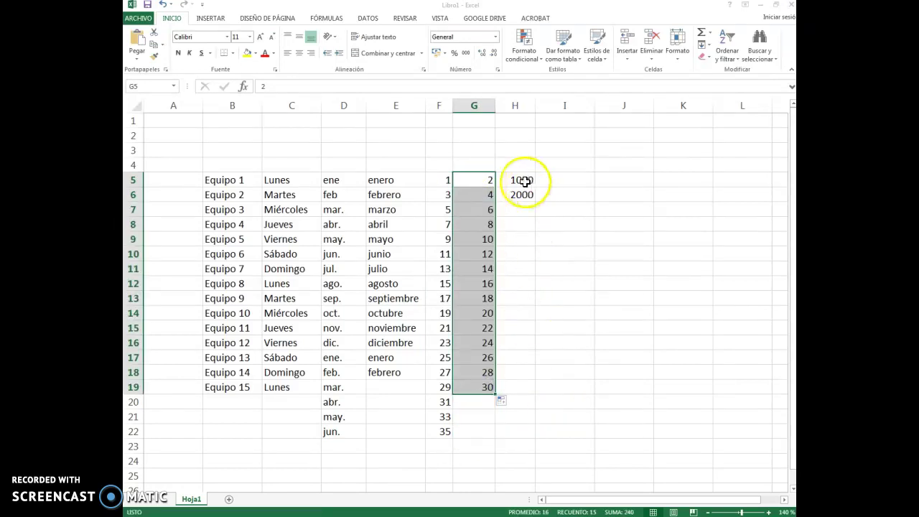
drag(523, 182, 522, 434)
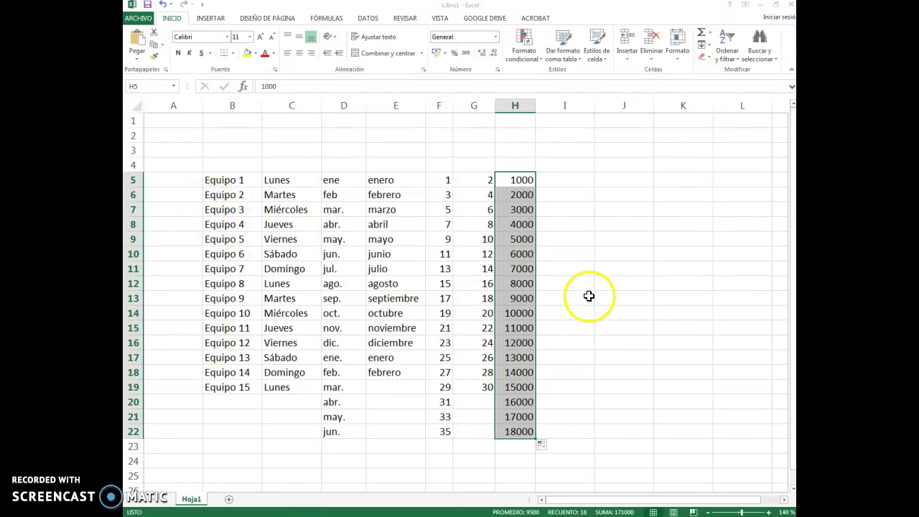
click(565, 181)
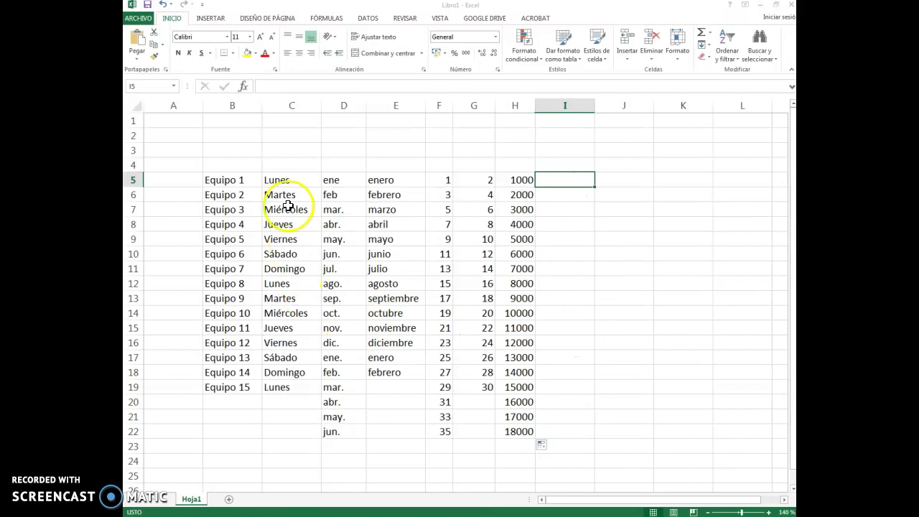
Open Excel Options on the Avanzadas category, scrolled down to the General section
drag(280, 181, 385, 429)
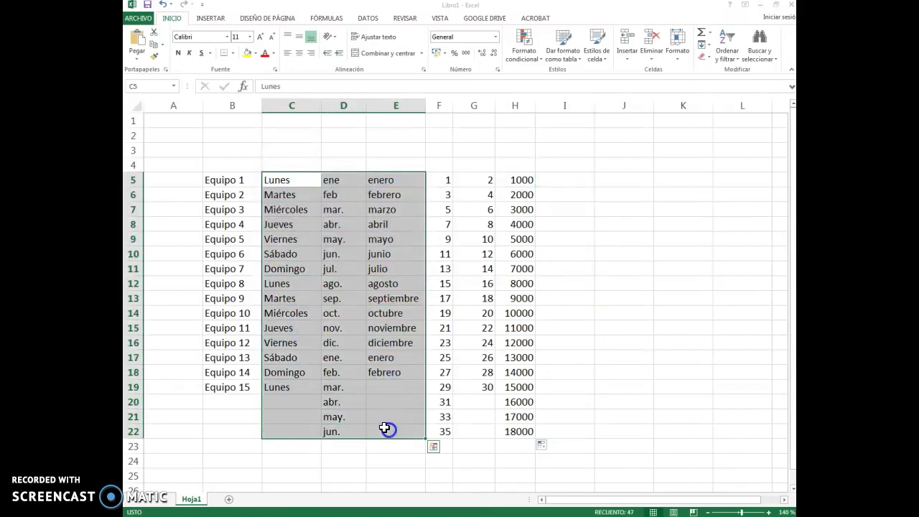
click(390, 151)
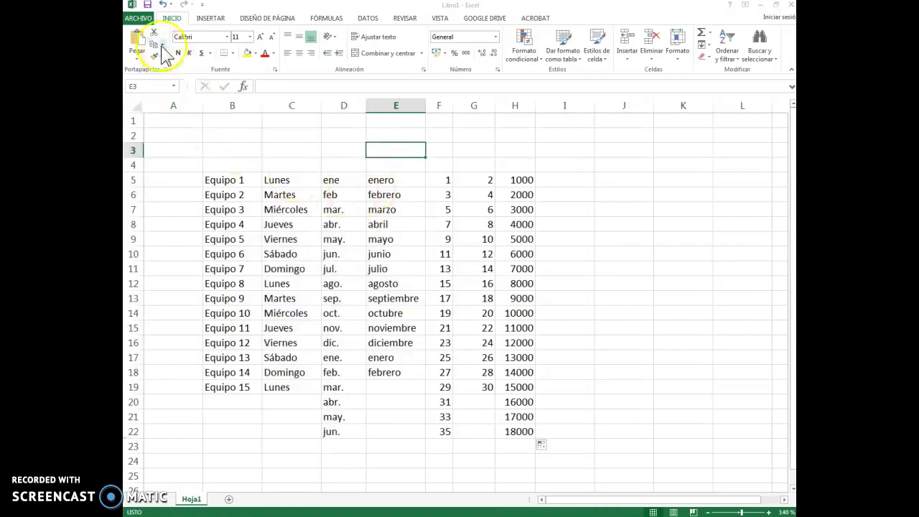
click(138, 18)
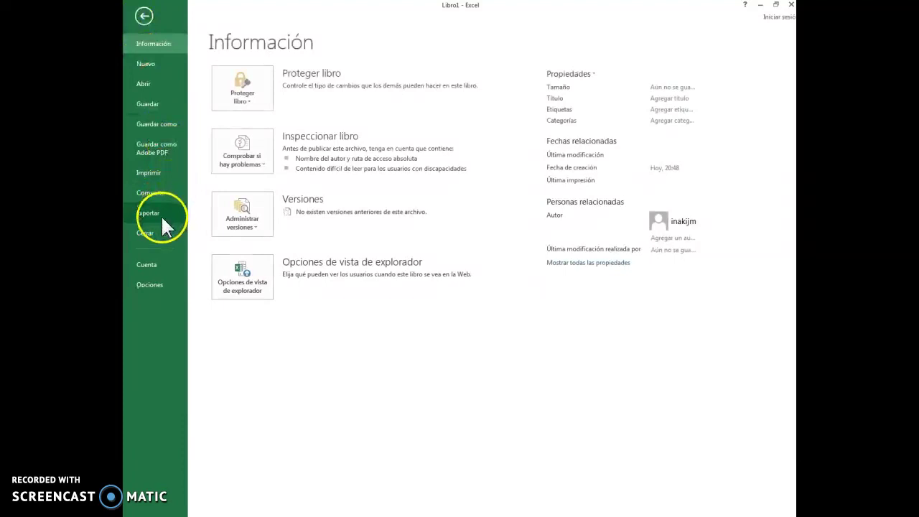
click(153, 284)
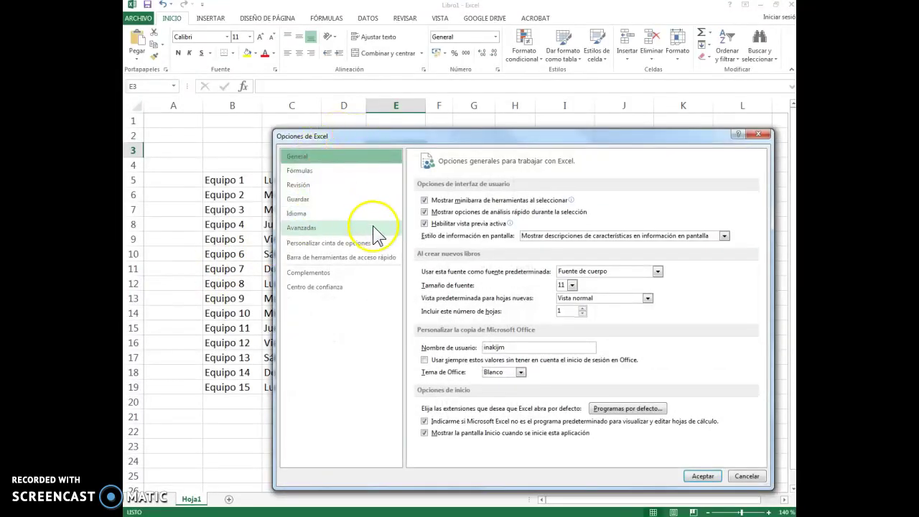
click(305, 229)
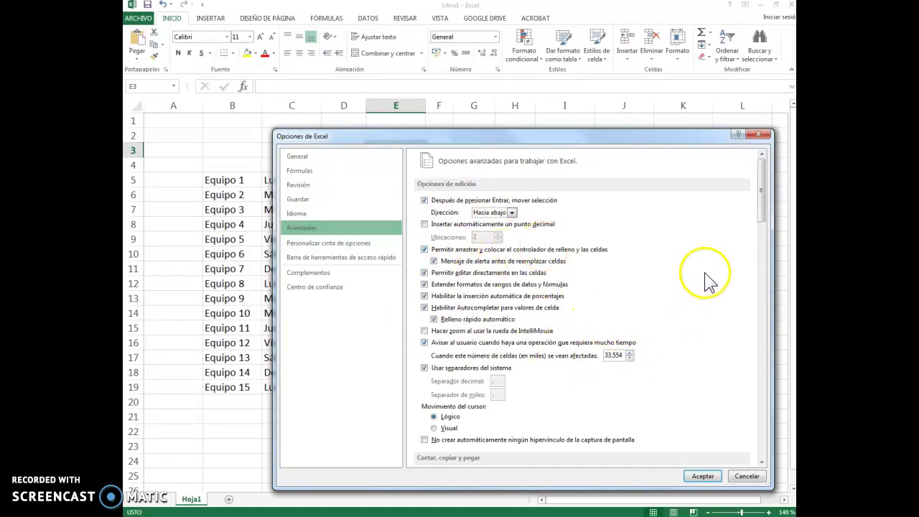
drag(761, 194, 754, 413)
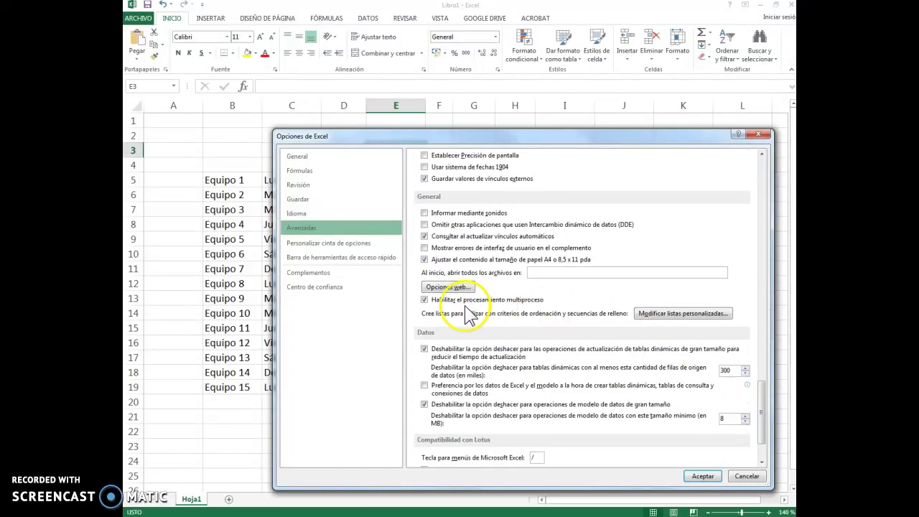
Open the custom lists editor and review the built-in weekday and month lists
click(685, 312)
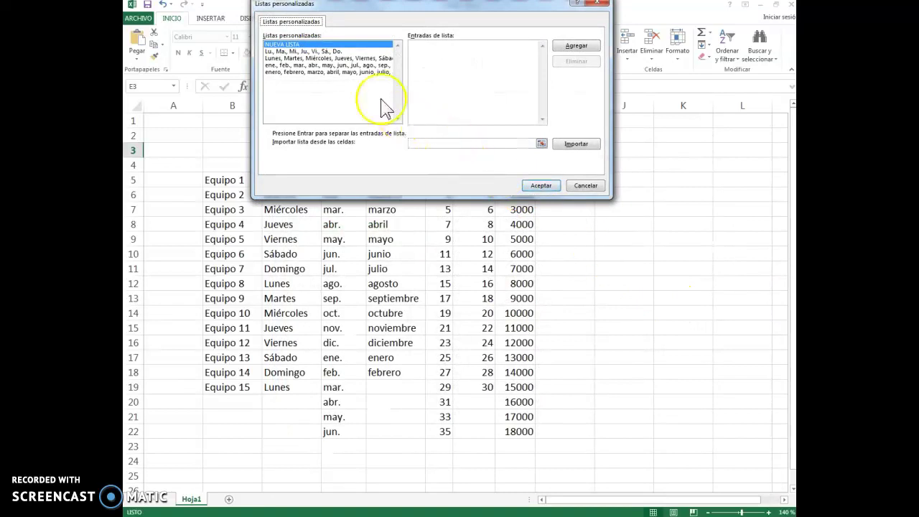
click(291, 52)
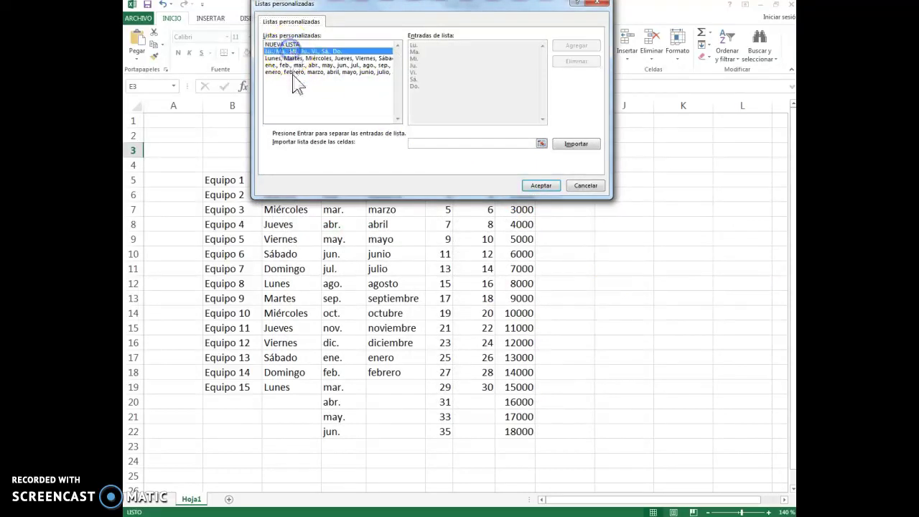
click(290, 58)
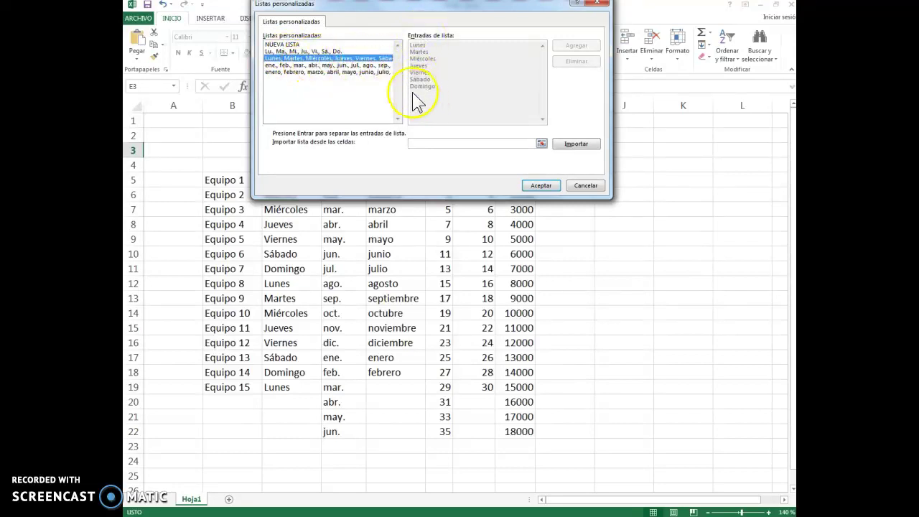
click(292, 65)
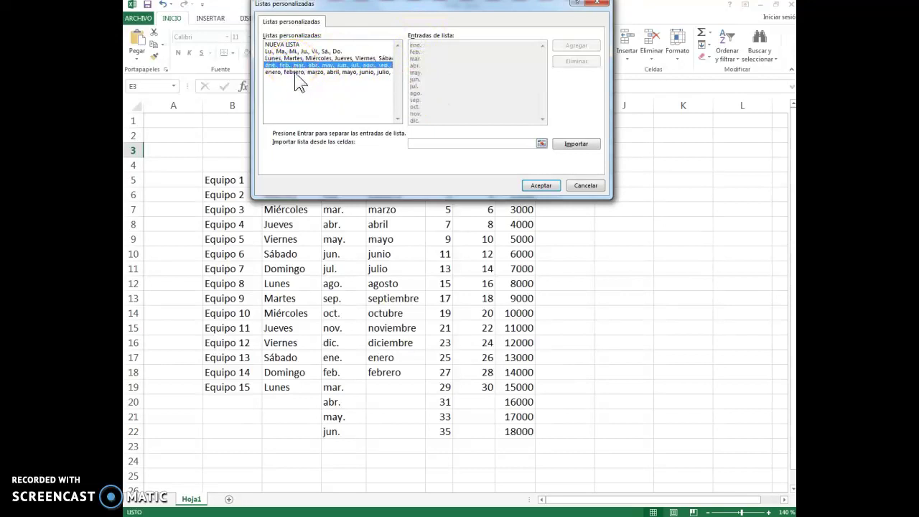
click(294, 72)
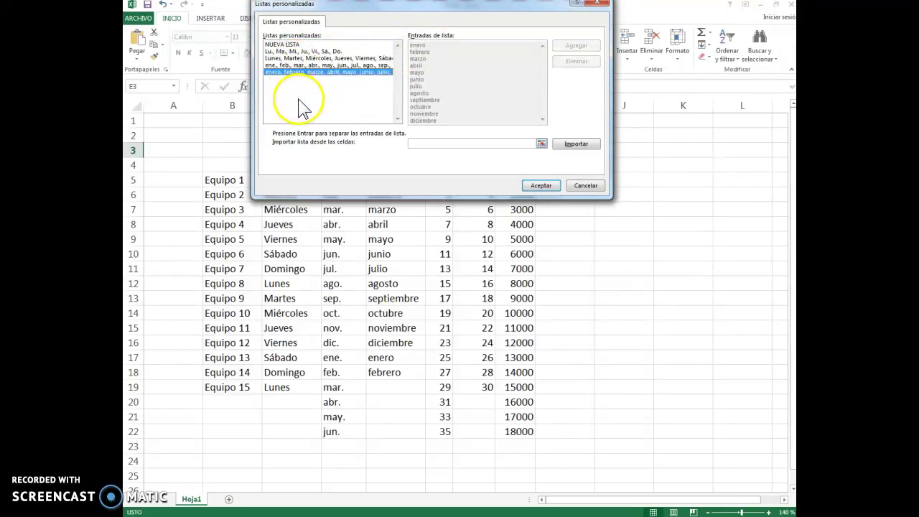
Add a NUEVA LISTA of four first names, then close both dialogs
click(288, 46)
click(432, 54)
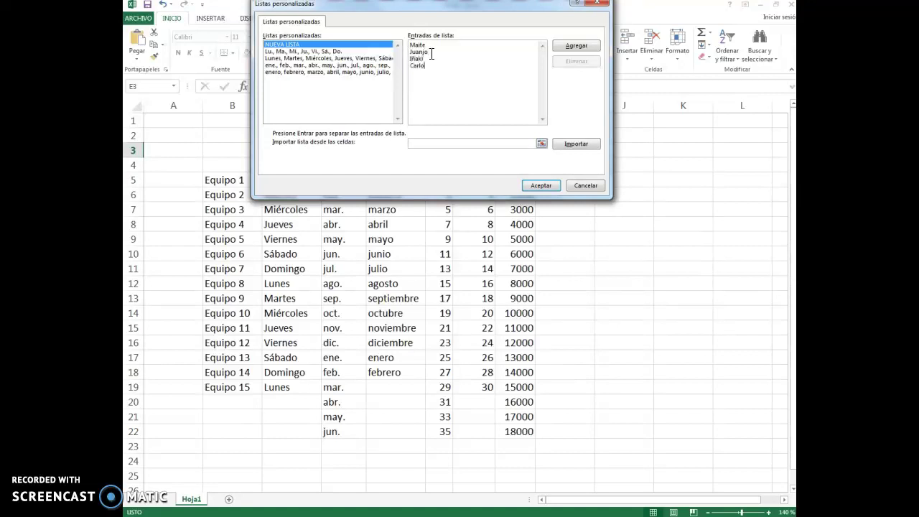
click(579, 46)
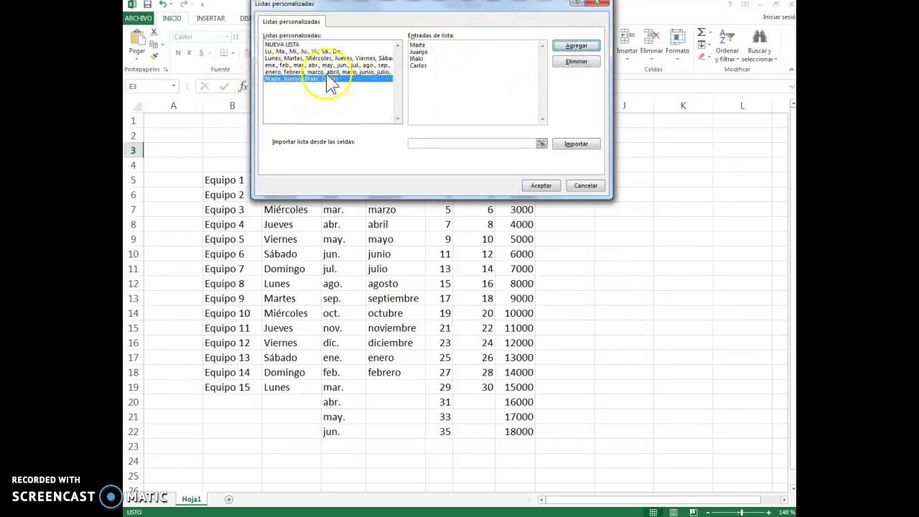
click(541, 186)
click(745, 476)
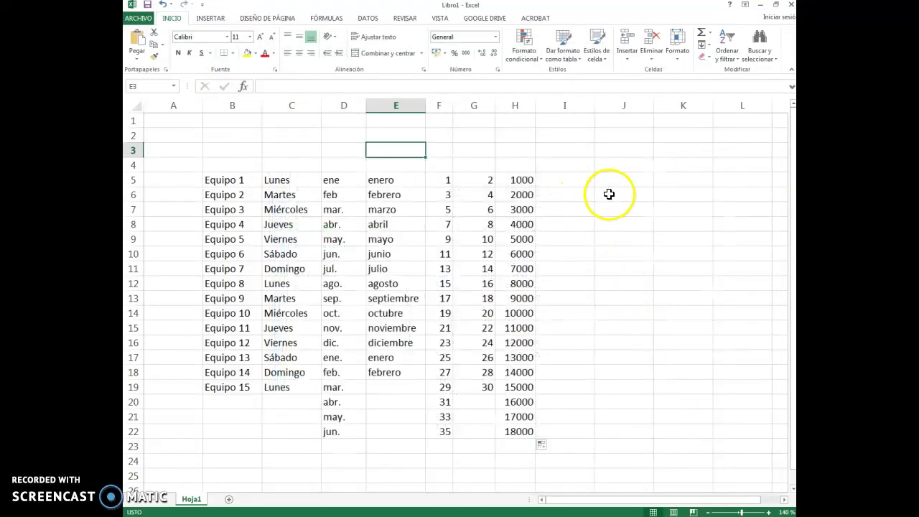
Enter the list's first name in J6 and fill the custom name list down to J13
click(611, 194)
text(Carlo)
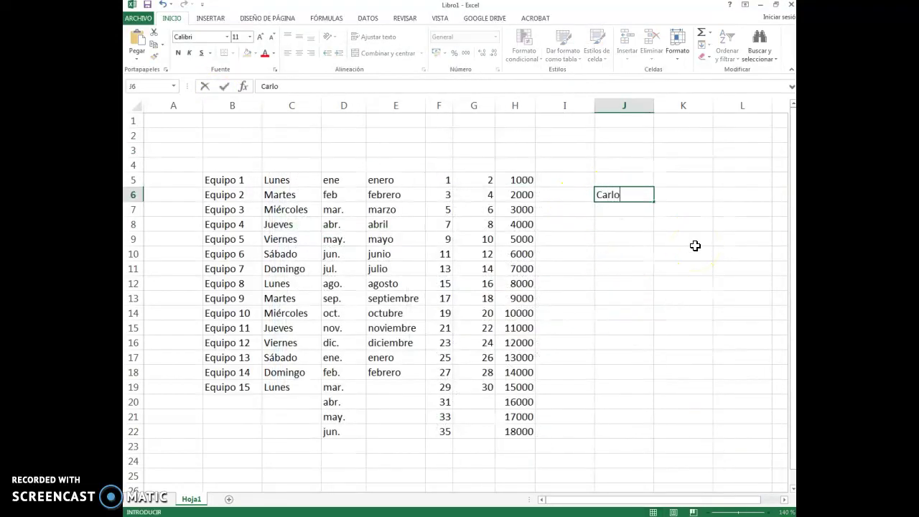
text(s)
key(Return)
click(641, 194)
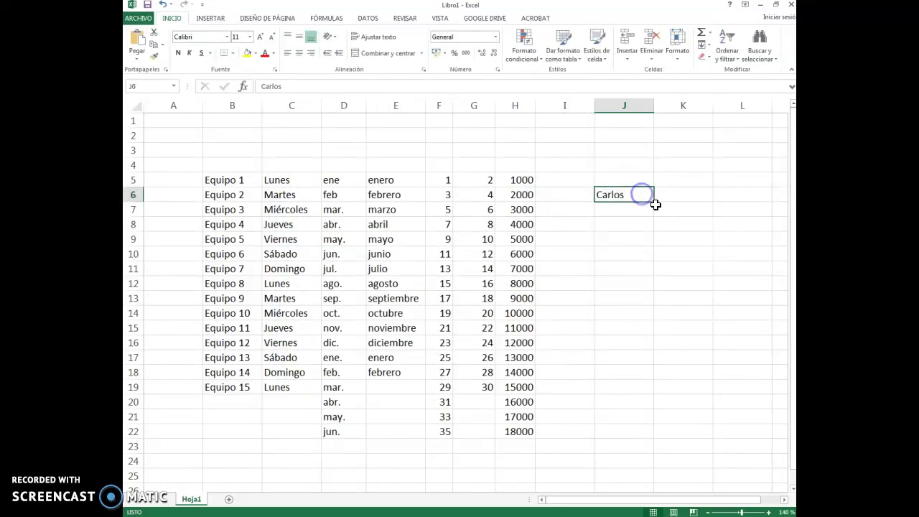
drag(654, 203, 655, 306)
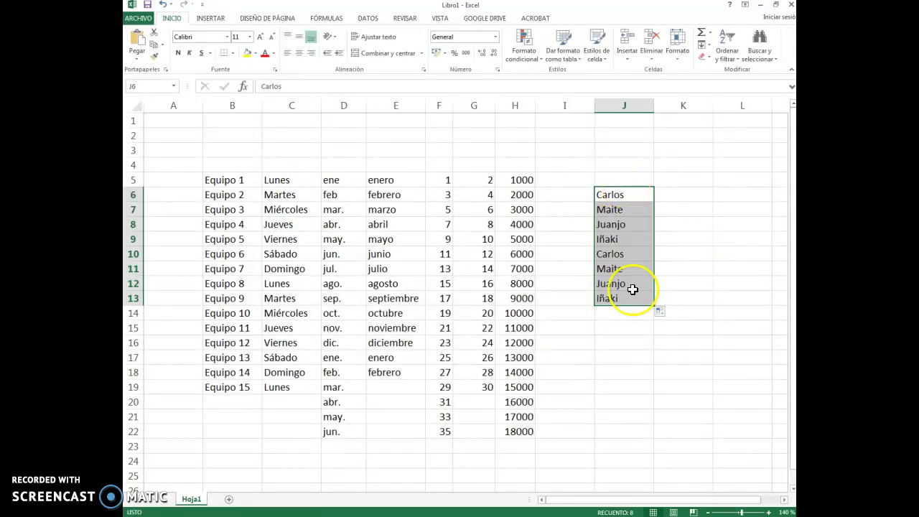